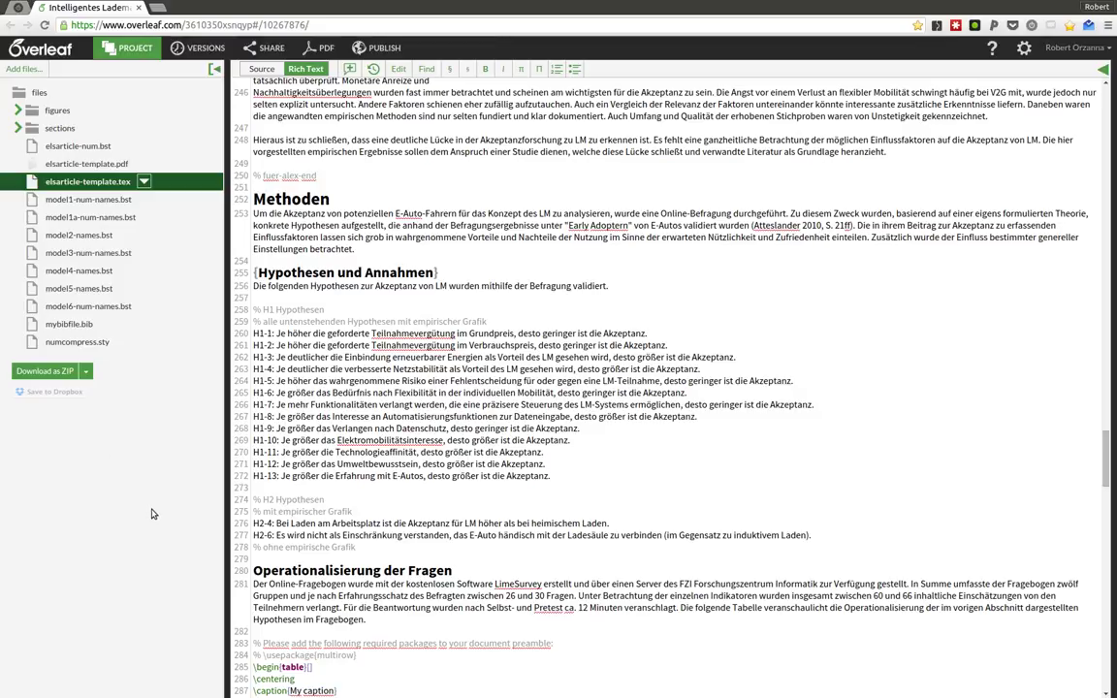
# Save the Overleaf project page to Unsorted Bookmarks with its name ending in 'open-task'.
pyautogui.hotkey('ctrl', 'd')
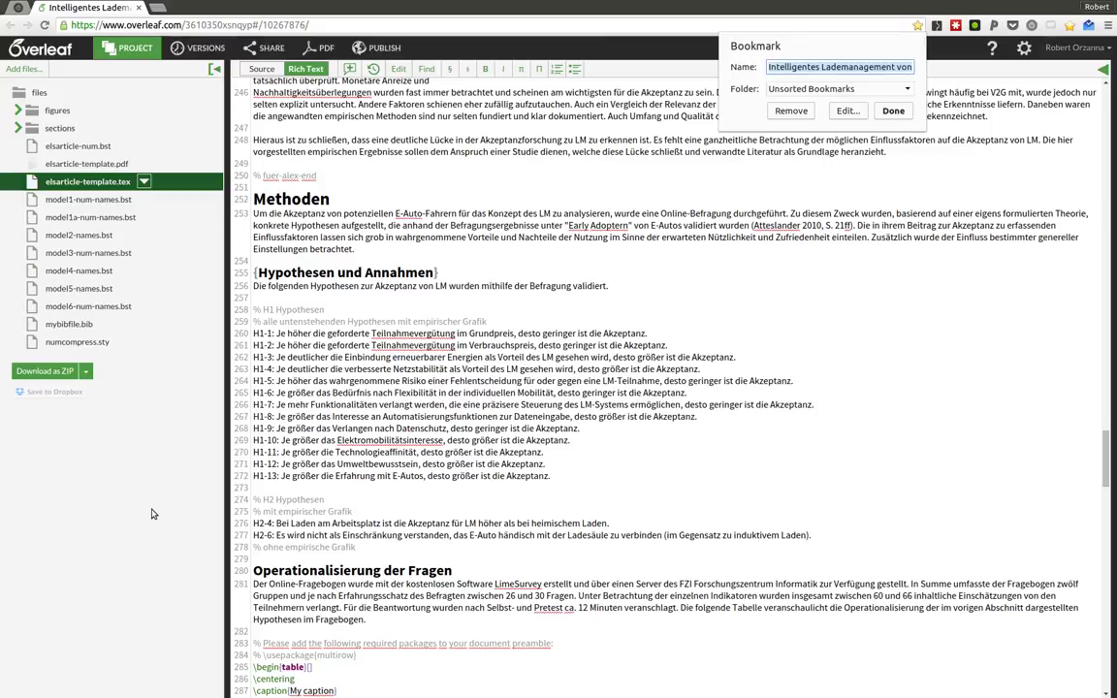
pyautogui.press('Return')
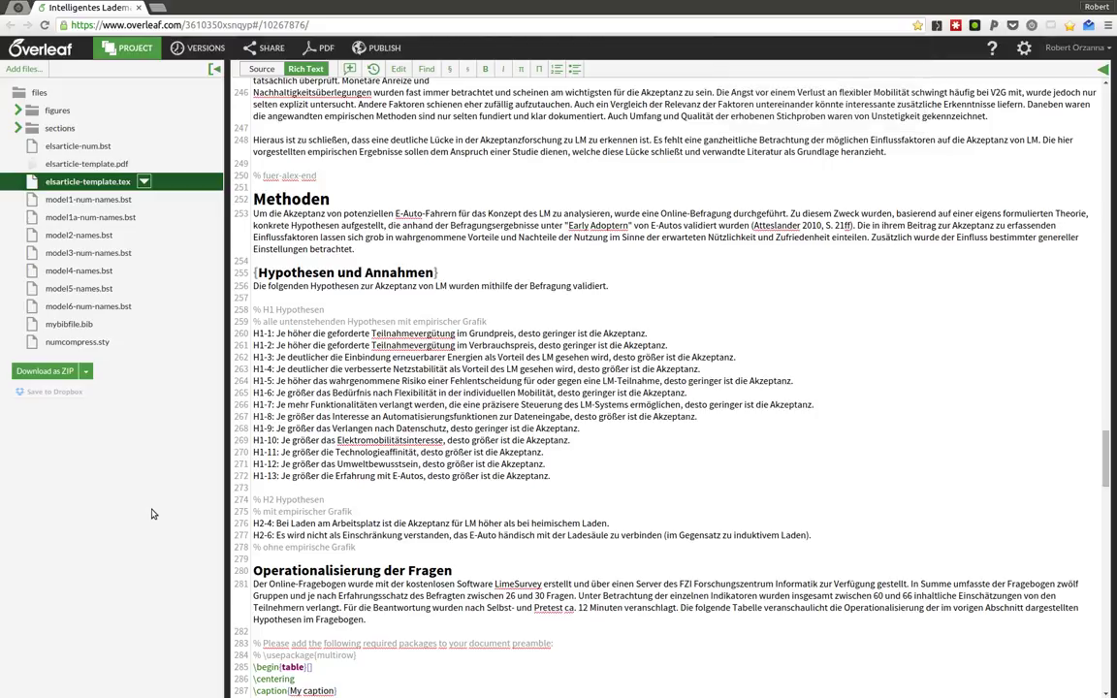
pyautogui.hotkey('ctrl', 'd')
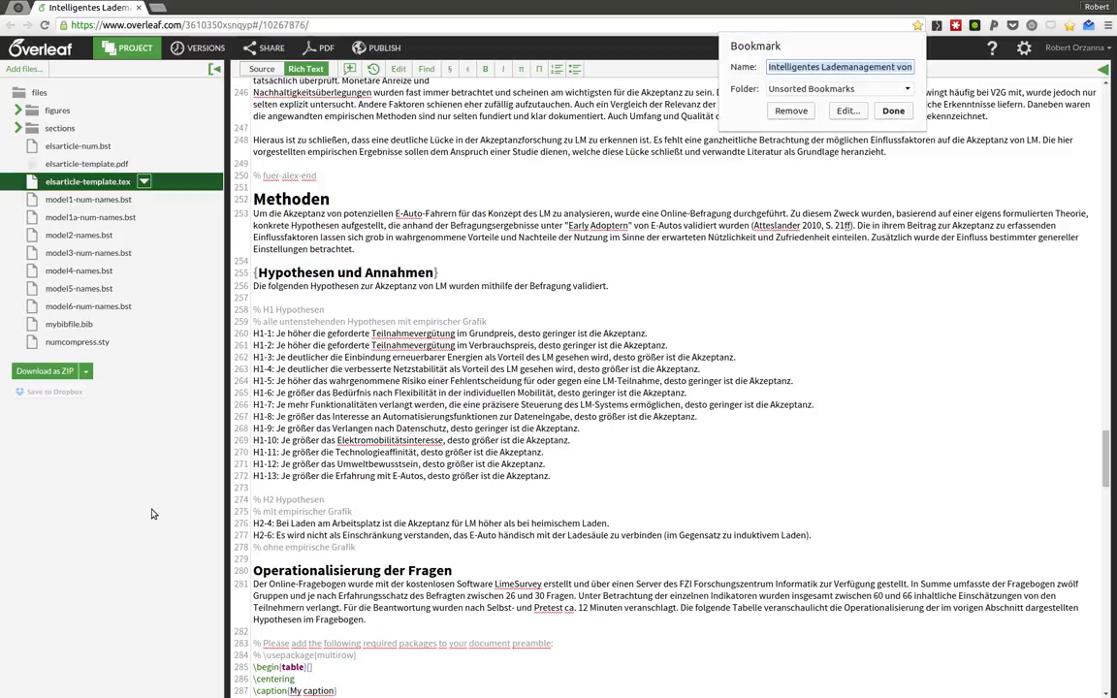
pyautogui.press('End')
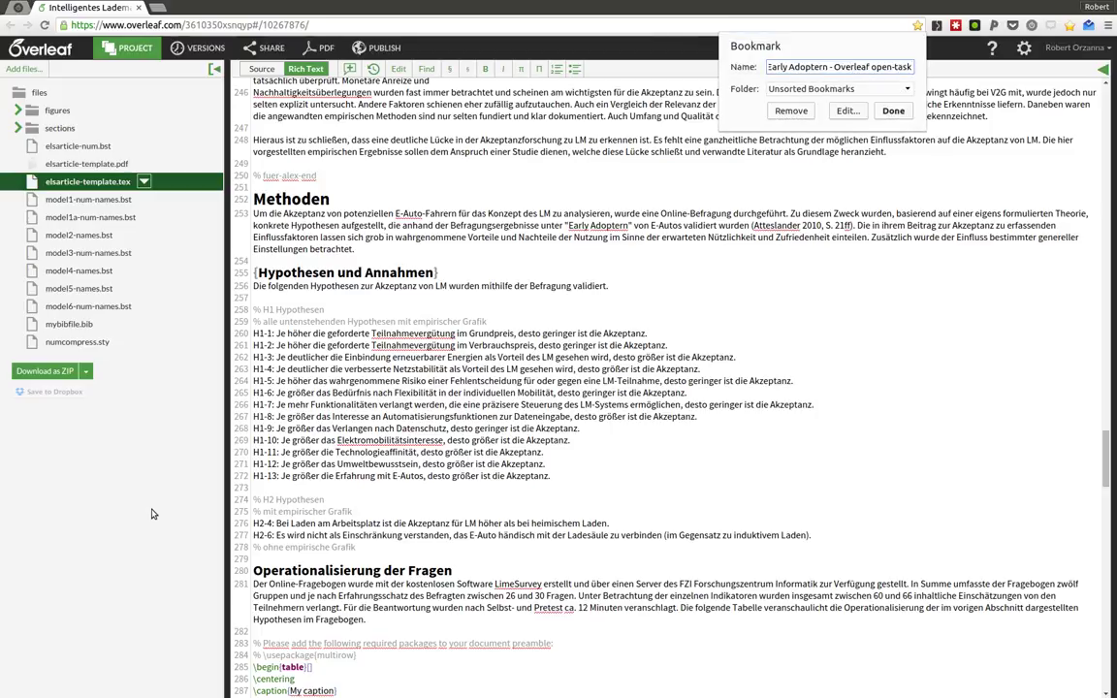
pyautogui.press('Left')
pyautogui.press('Left')
pyautogui.press('Left')
pyautogui.press('Right')
pyautogui.press('Return')
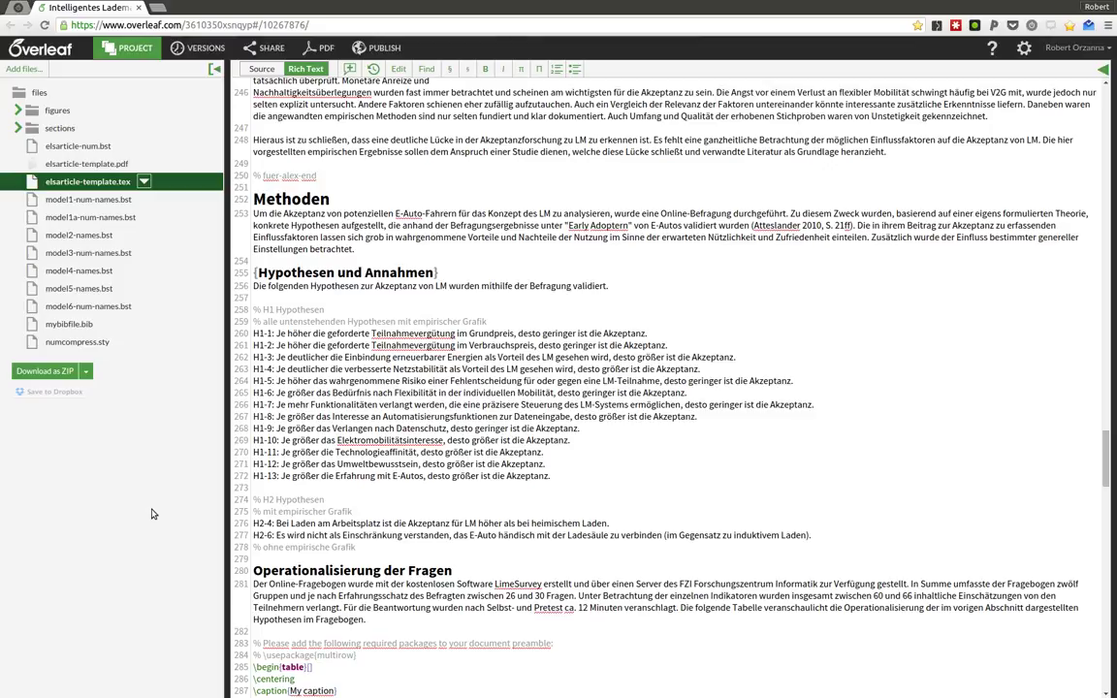
pyautogui.rightClick(1068, 26)
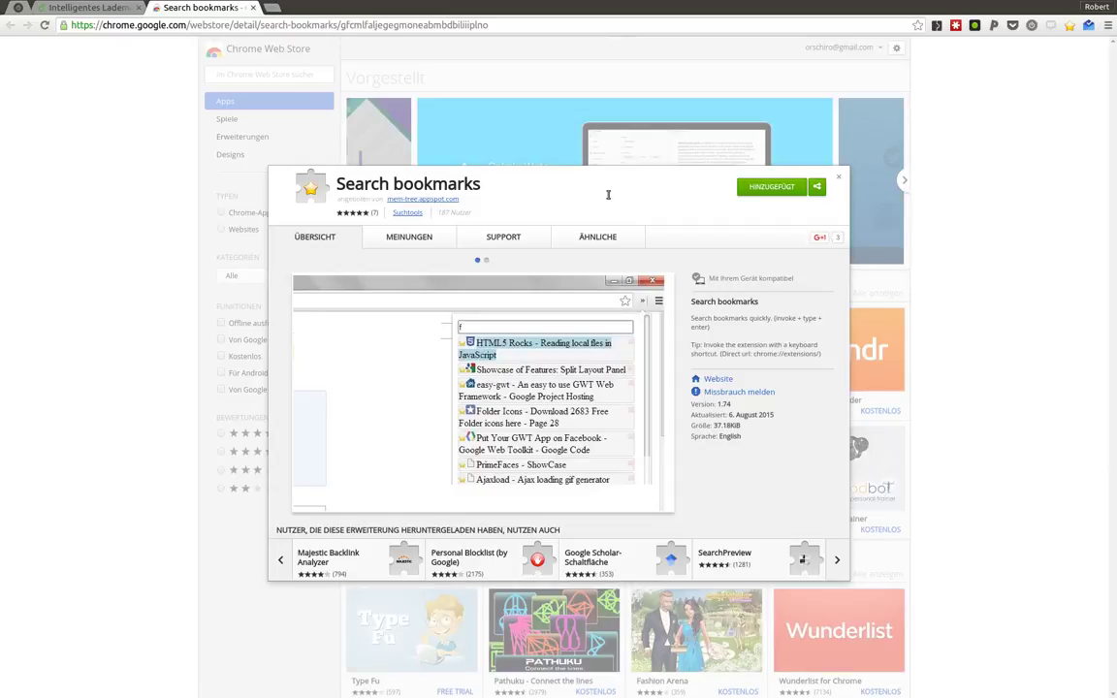
pyautogui.click(253, 8)
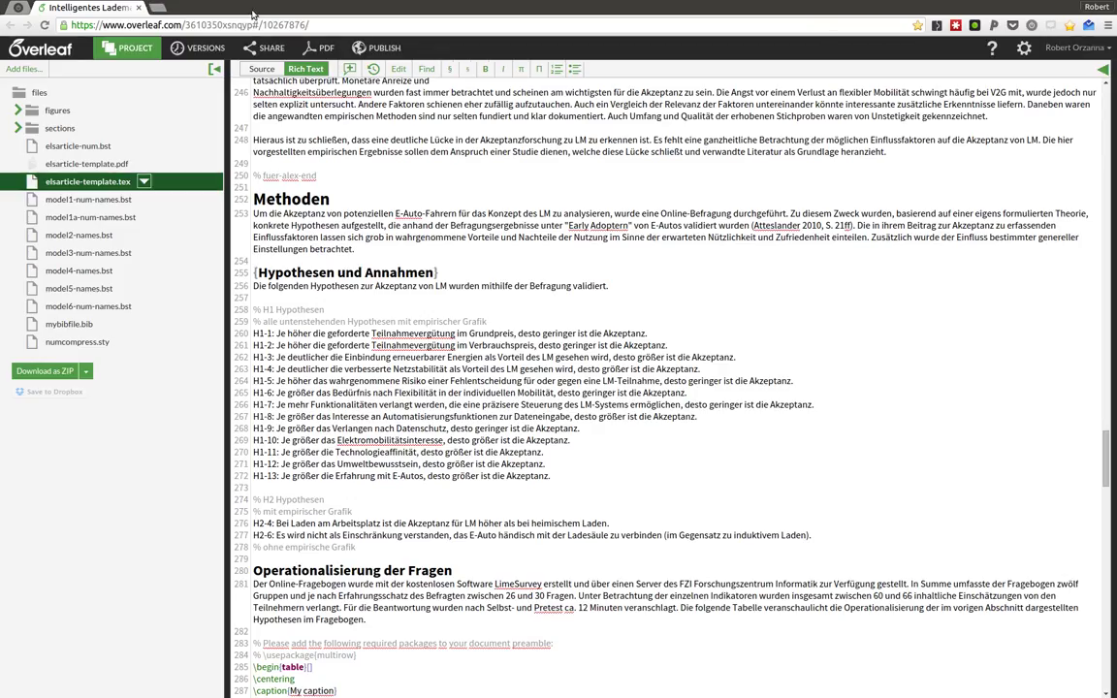
# Show the Search bookmarks extension results for 'open-task', listing the Overleaf project bookmark.
pyautogui.click(1071, 27)
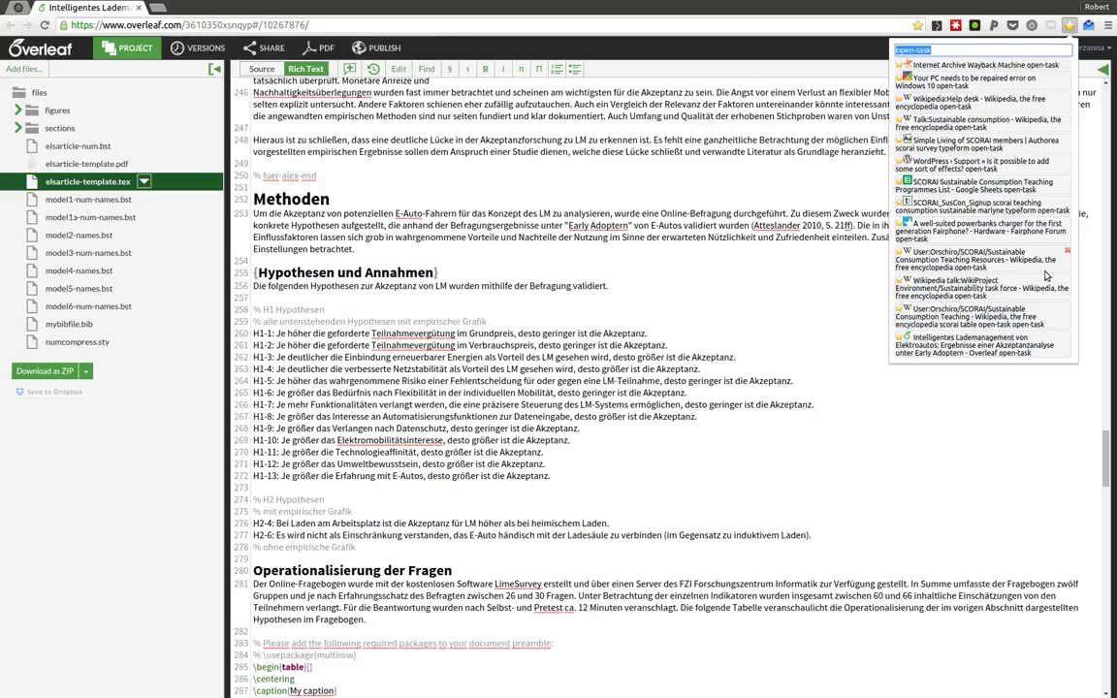
# Cancel the Overleaf bookmark's deletion prompt, keeping it, and dismiss the bookmark search popup.
pyautogui.moveTo(982, 345)
pyautogui.click(1068, 337)
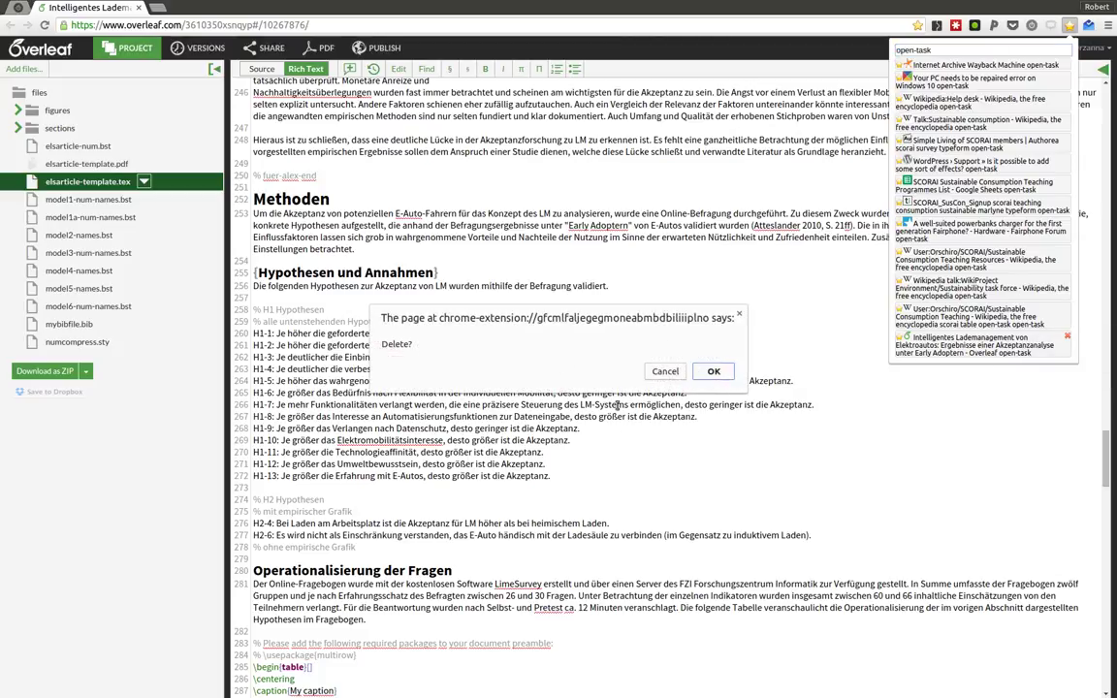
pyautogui.click(666, 374)
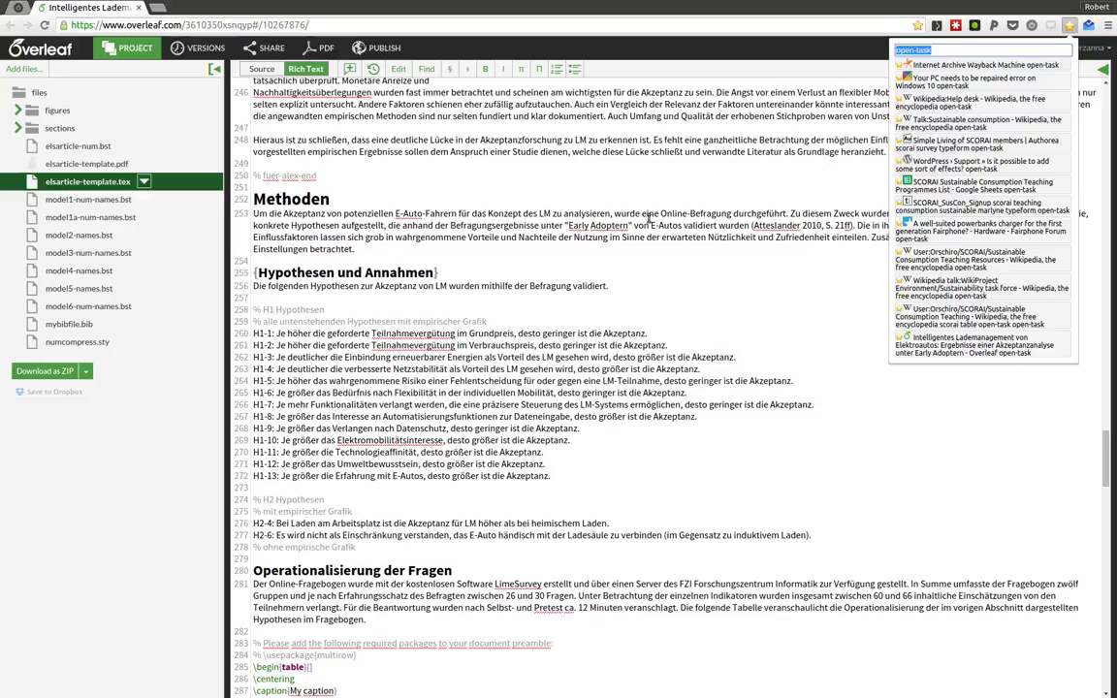
pyautogui.click(639, 224)
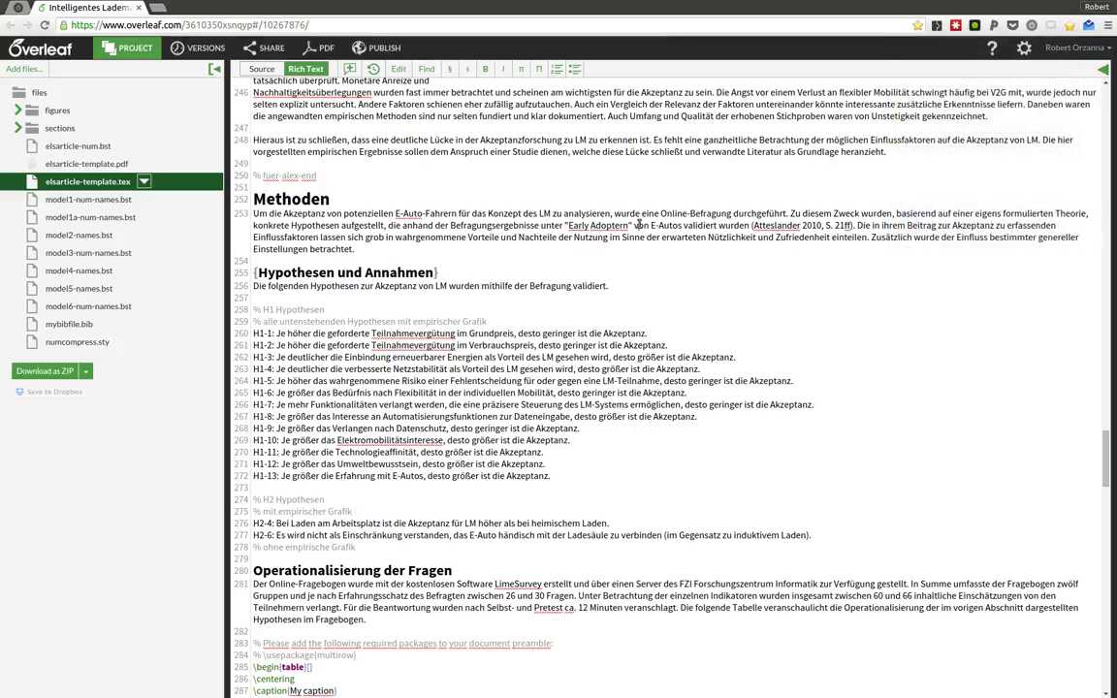